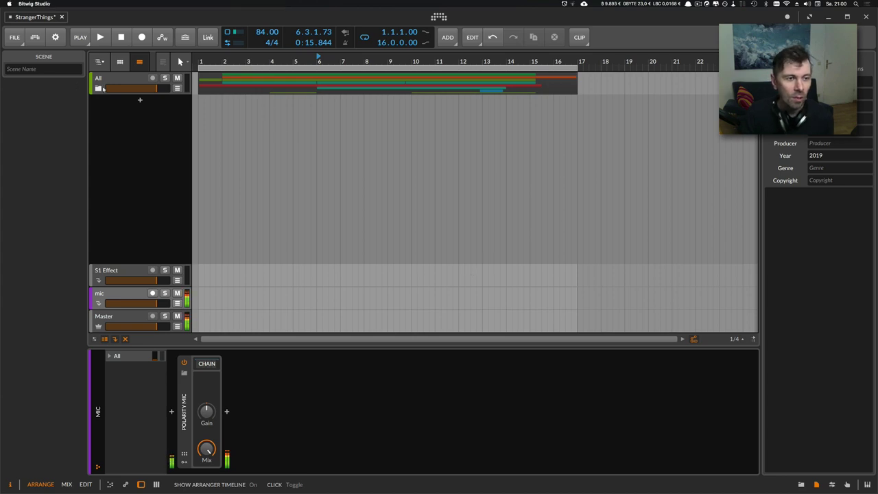
Step: Unfold the All group, view E-Kick, Arp and Vocal Polarity chains, and zoom to bars 1–16
click(98, 89)
click(121, 102)
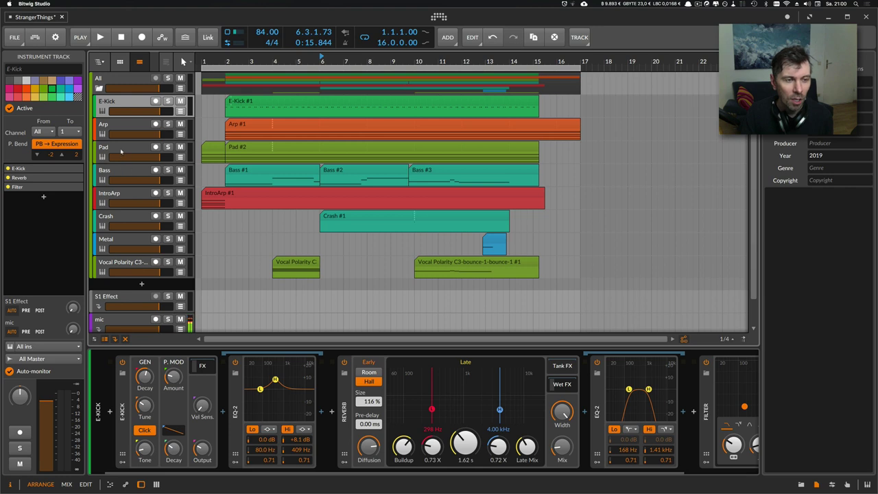
click(120, 129)
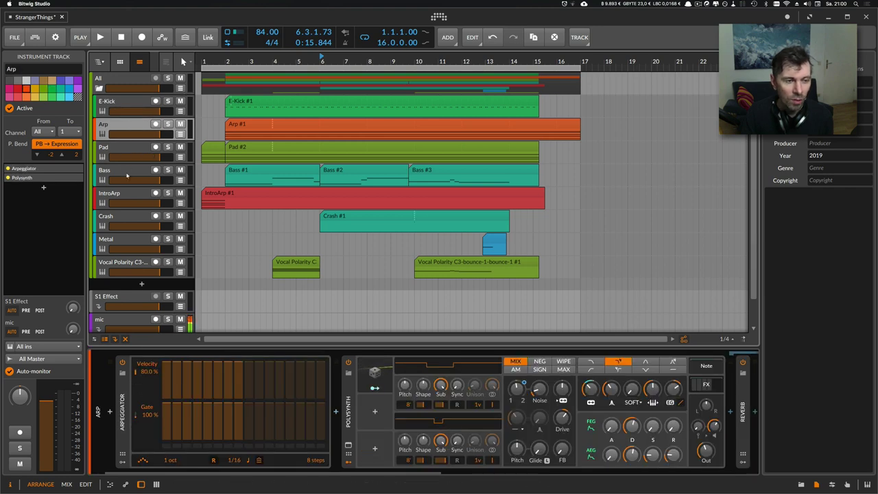
click(127, 266)
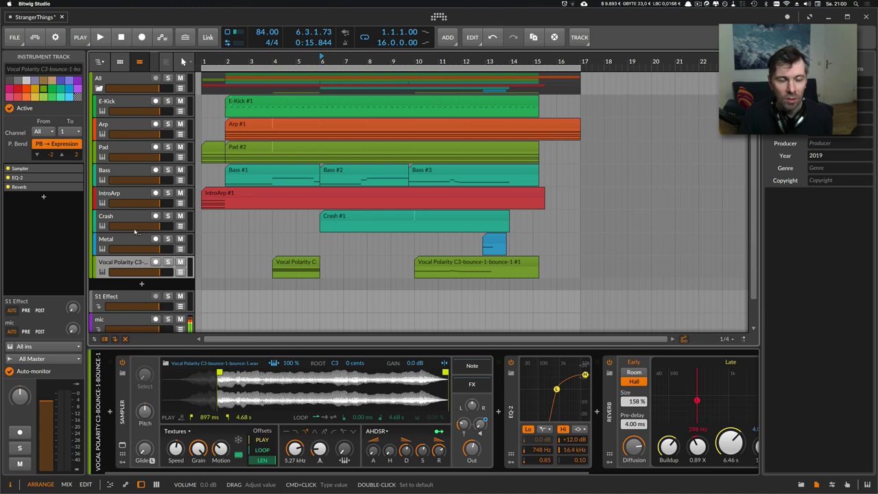
drag(237, 61, 238, 96)
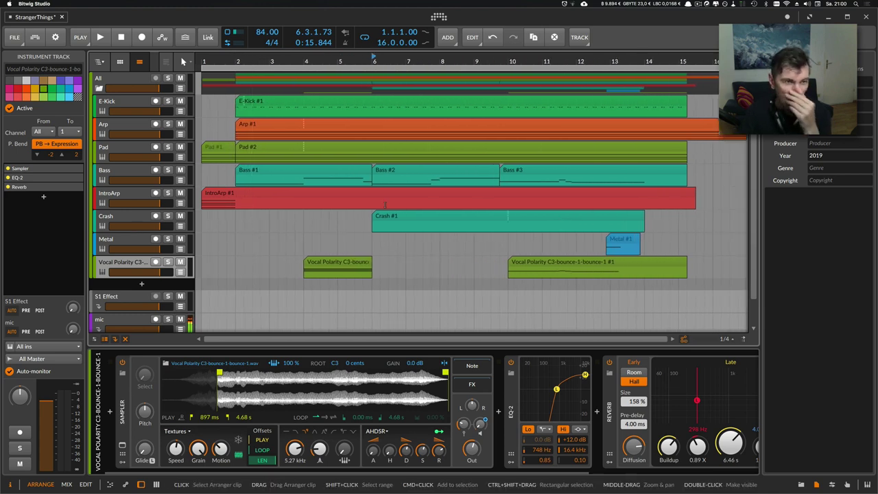
Step: Show the All group's Tape Machine and Peak Limiter chain, with Tape Machine in the inspector
click(134, 81)
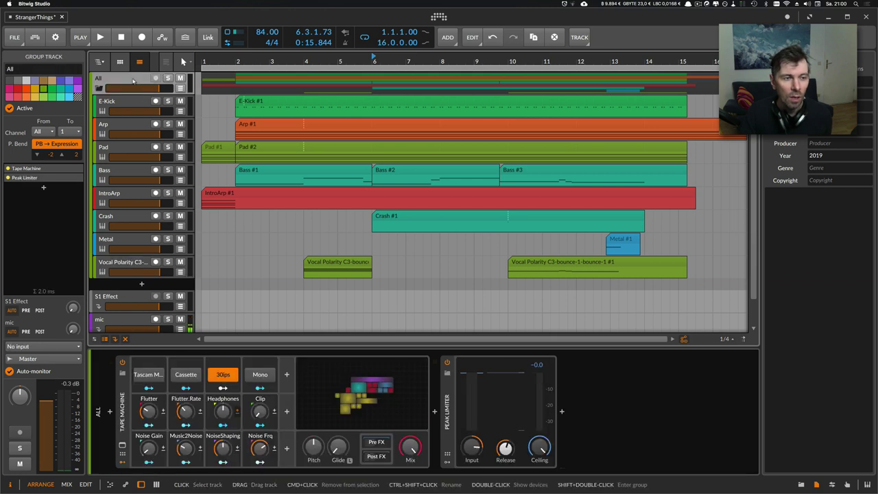
click(101, 85)
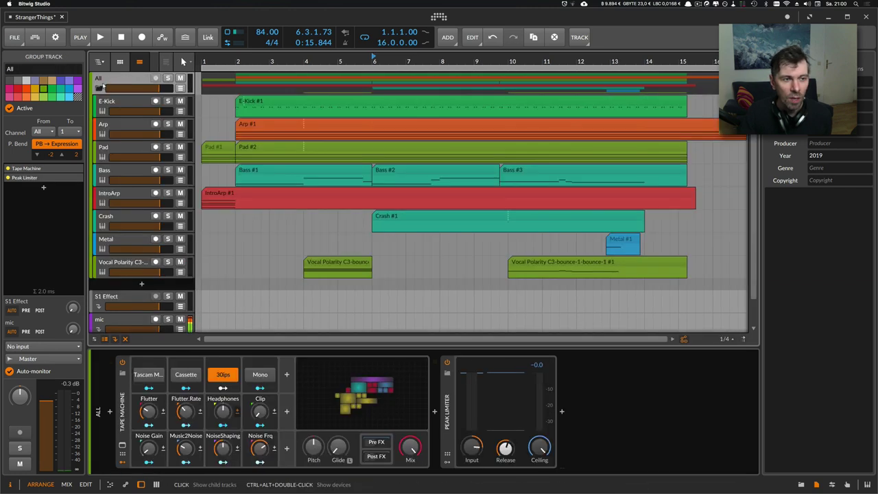
click(126, 405)
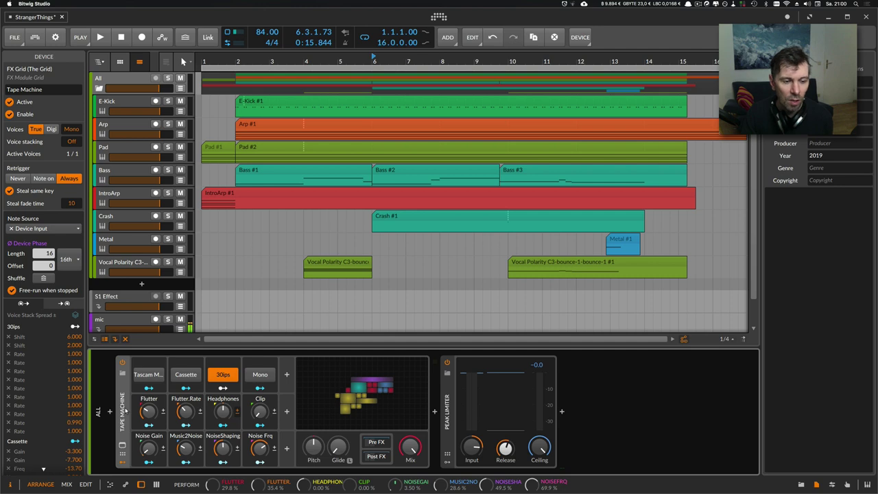
click(58, 40)
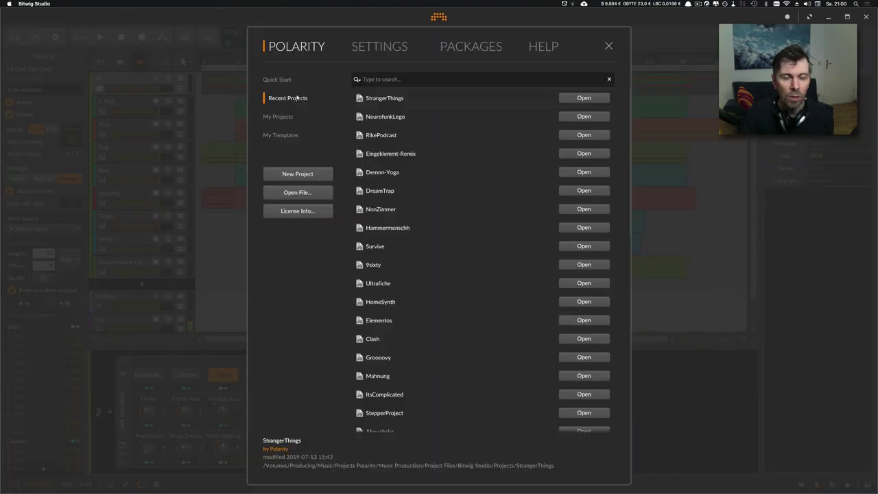
click(302, 99)
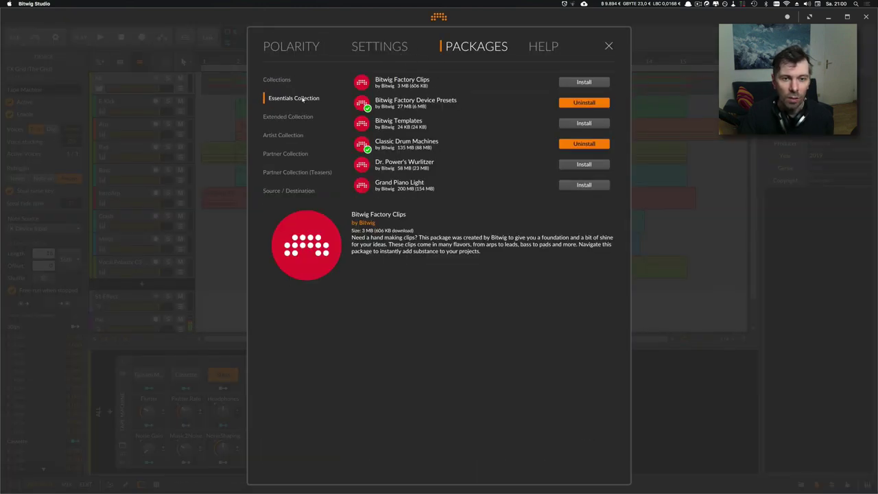
click(607, 48)
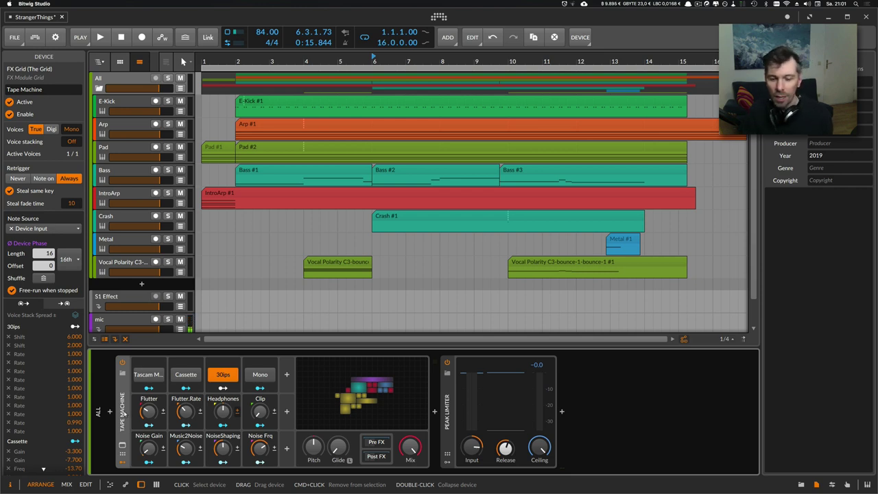
Step: Inspect the Peak Limiter, select E-Kick and move the playback start to bar 2
click(447, 417)
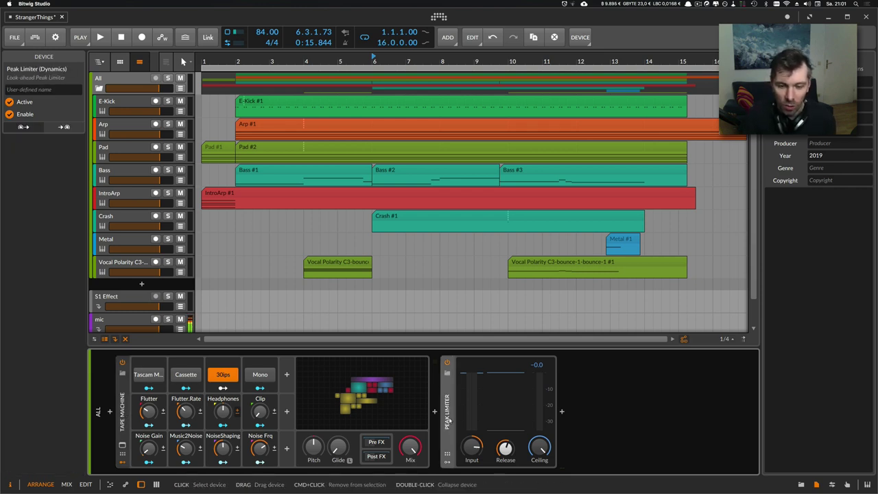
click(138, 103)
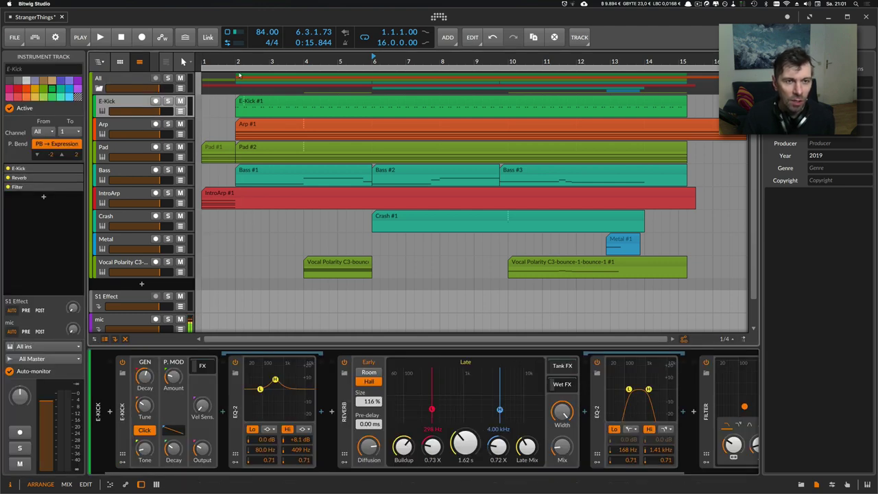
click(249, 294)
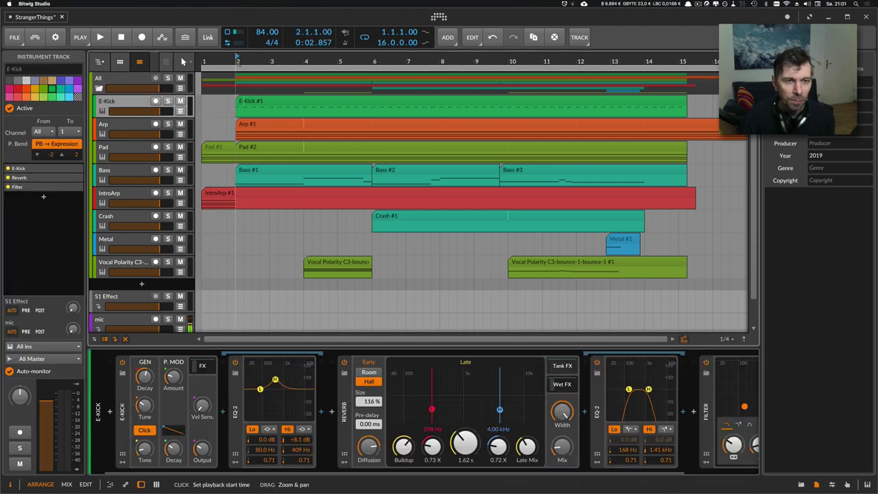
key(Delete)
Step: Expand the E-Kick's inner effects chain and scroll across it
click(205, 365)
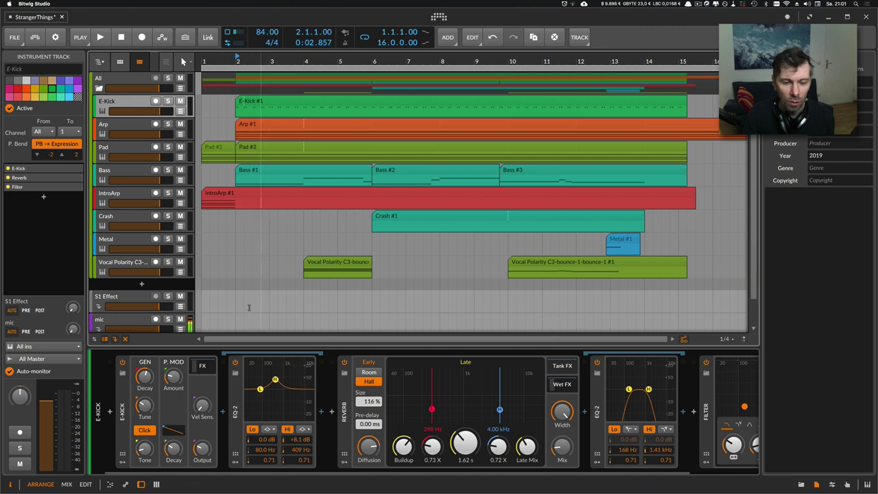
scroll(408, 472, right, 3)
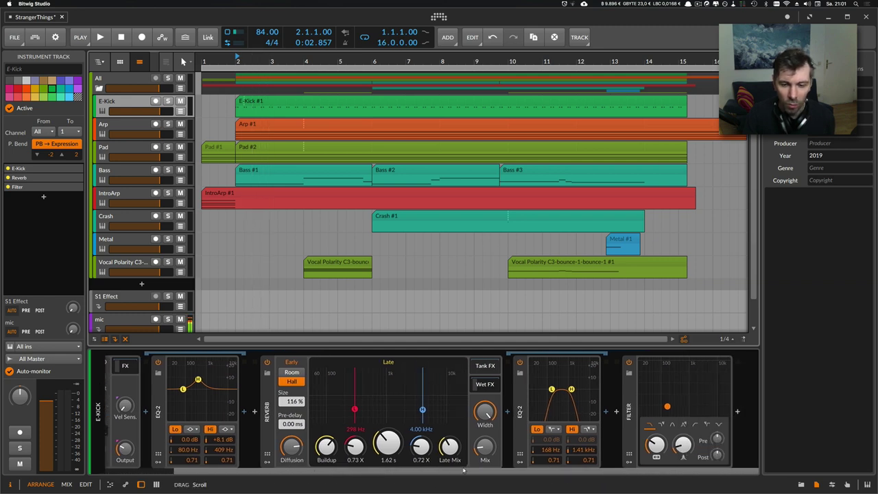
scroll(408, 472, left, 2)
Step: Browse the Arp device chain, then show Bass's Note Pitch Shifter, Polysynth, EQ-2 and Reverb
click(138, 124)
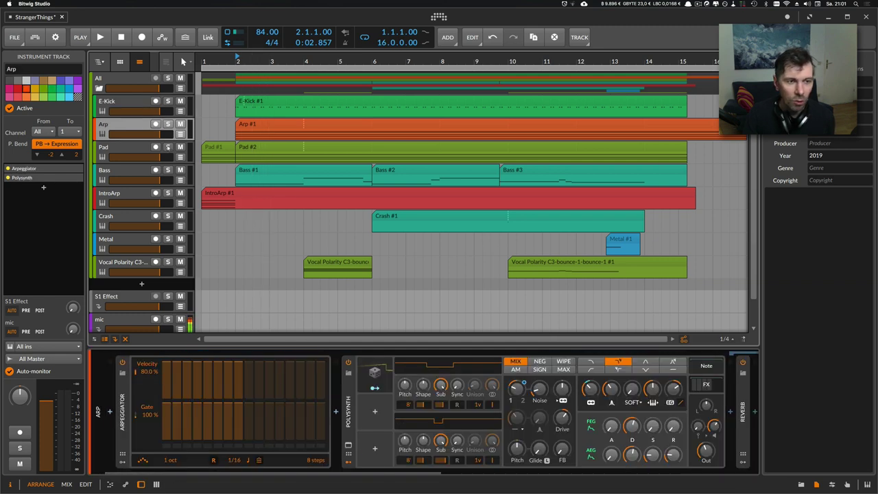
scroll(226, 473, right, 1)
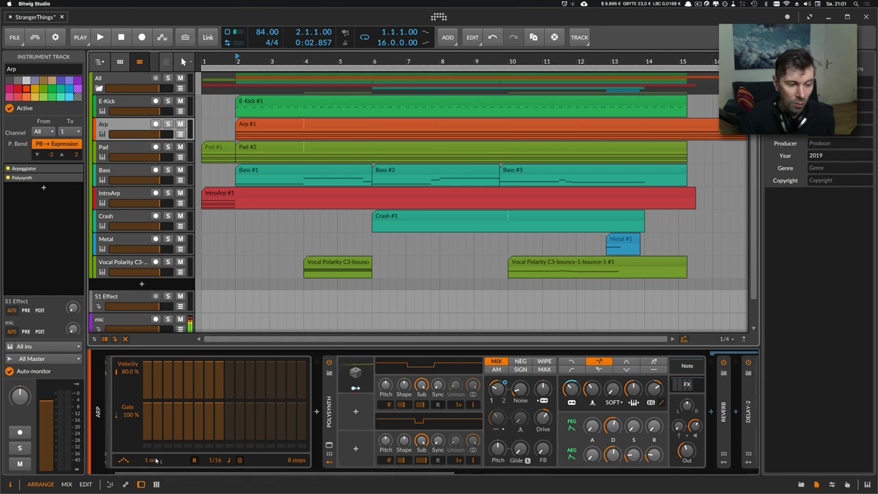
scroll(149, 471, left, 1)
scroll(149, 472, right, 3)
scroll(206, 459, right, 6)
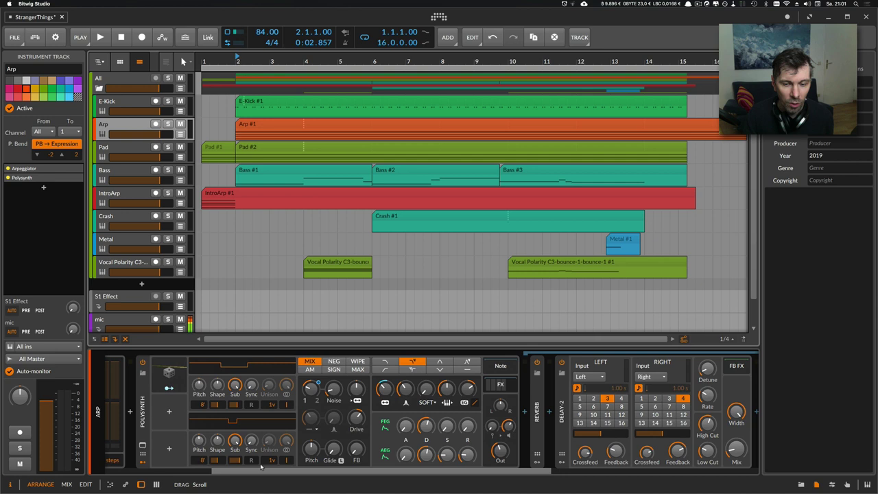
scroll(274, 445, right, 5)
scroll(318, 436, right, 6)
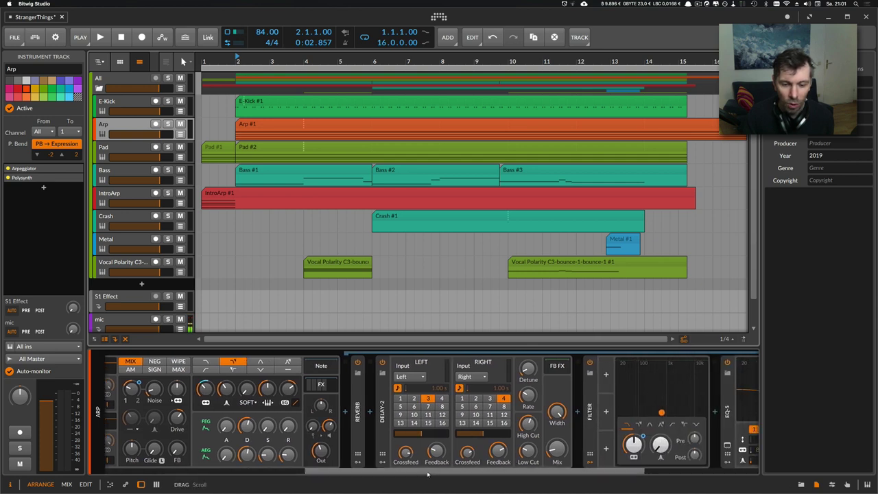
scroll(480, 464, right, 8)
scroll(550, 464, right, 2)
scroll(550, 464, left, 6)
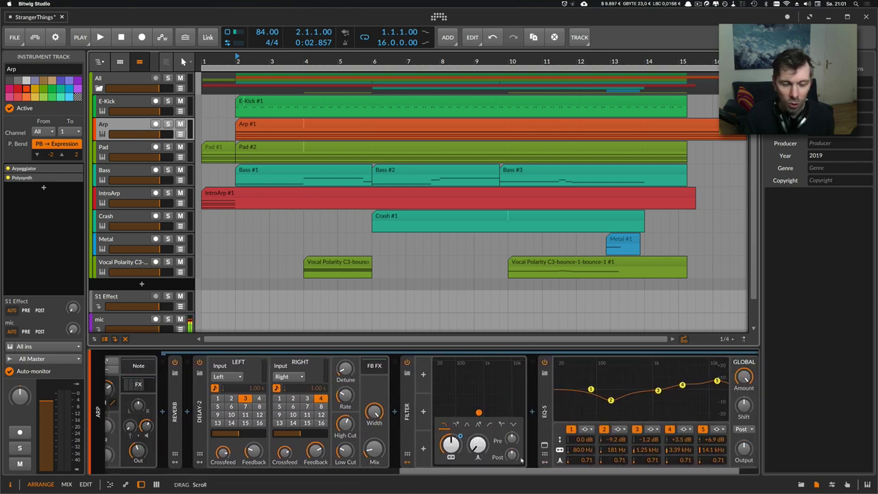
scroll(550, 463, left, 10)
scroll(550, 463, left, 4)
click(135, 172)
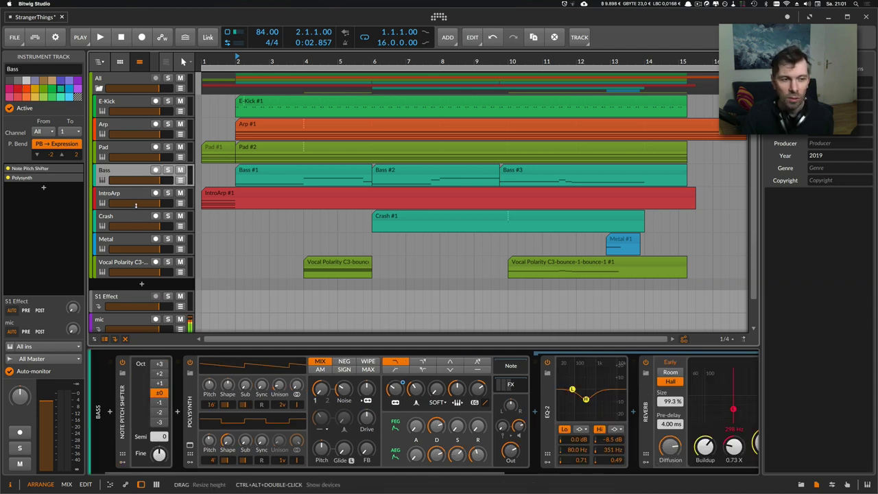
Step: Glance at the All group's chain, then show Vocal Polarity's Sampler, EQ-2 and Reverb again
click(127, 85)
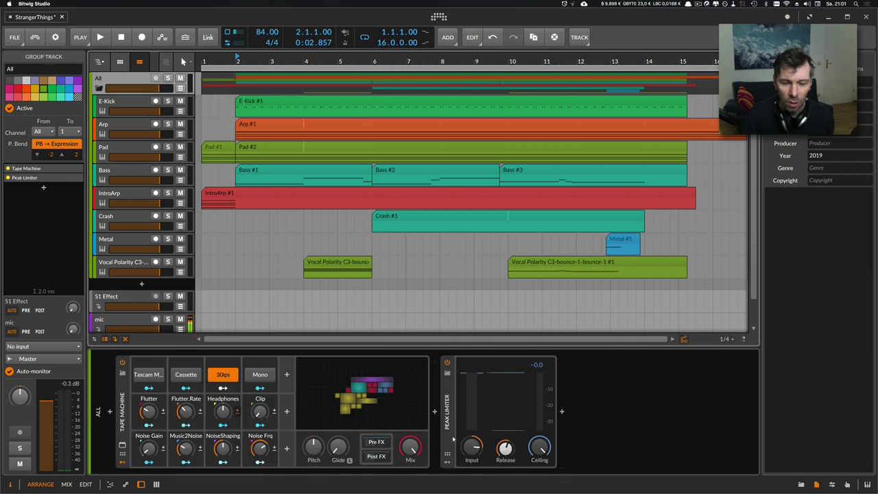
click(134, 266)
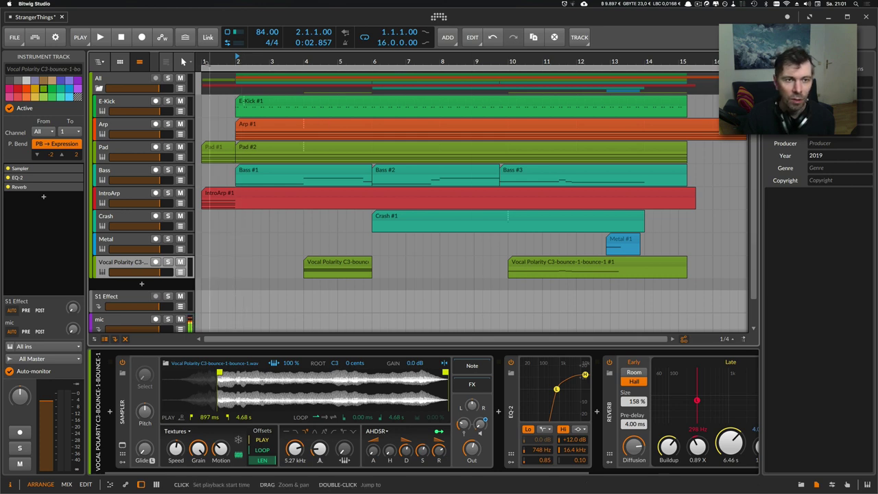
Step: Play the song from bar 2 and view Arp's Arpeggiator, Polysynth, Reverb and Delay-2 chain
key(space)
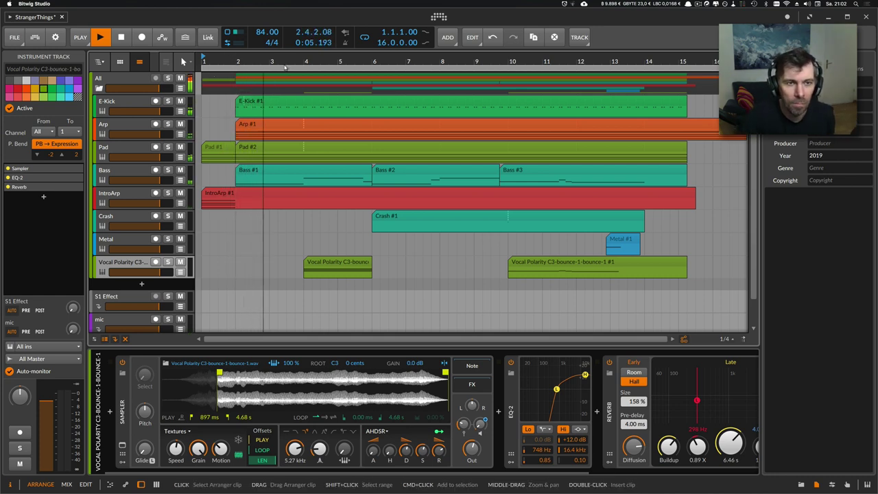
scroll(267, 96, down, 3)
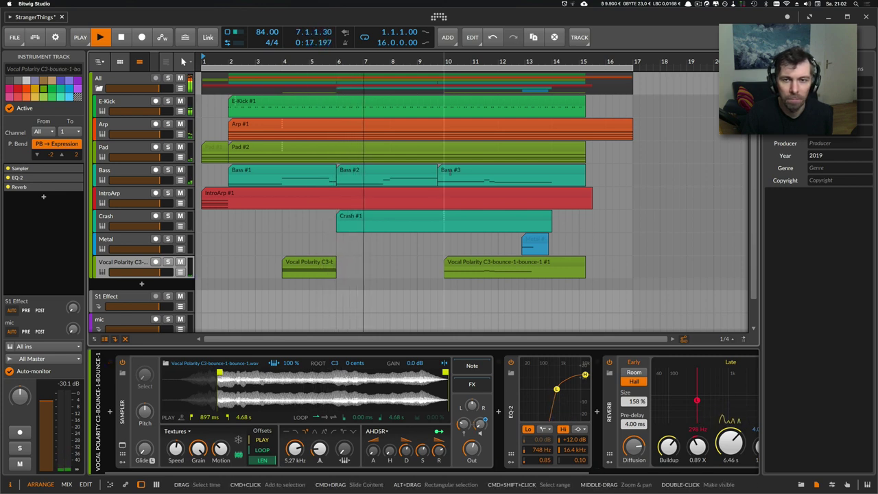
scroll(158, 145, down, 1)
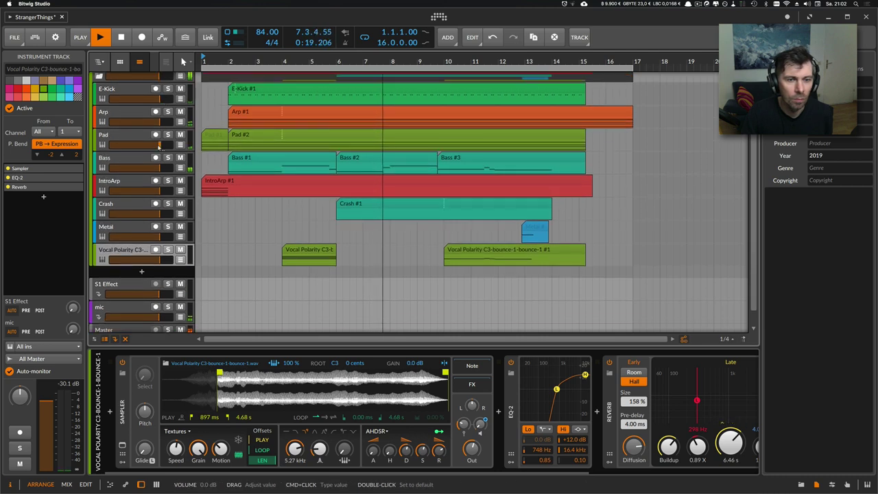
scroll(154, 141, up, 1)
click(133, 125)
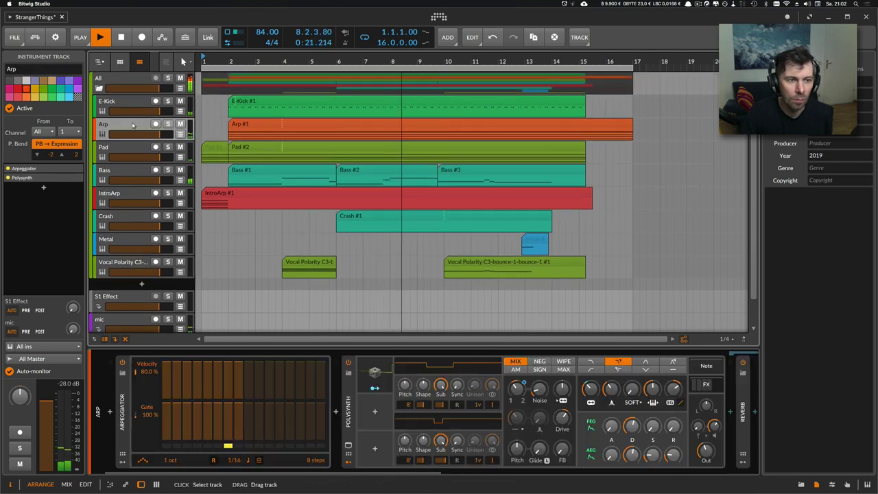
mouse_move(281, 473)
mouse_down()
mouse_move(382, 476)
mouse_move(295, 475)
mouse_up()
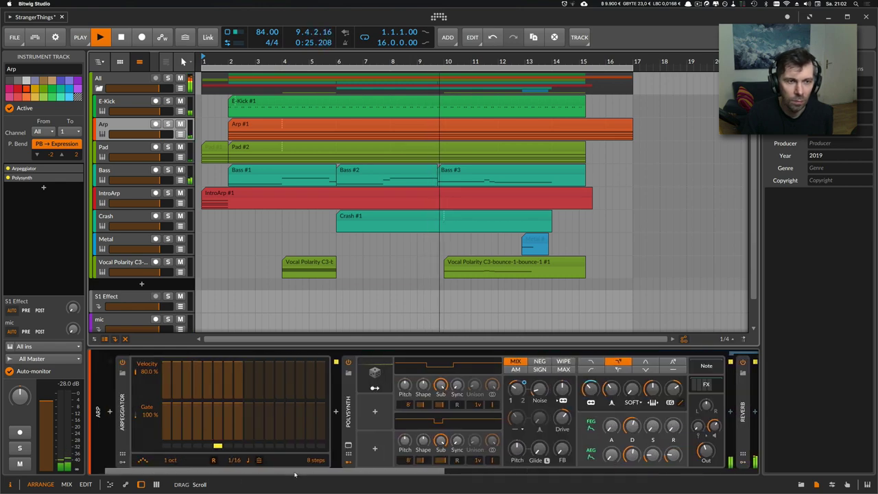
Step: Preview Arp automation lanes for OSC 1/2 Mix and Filter Cutoff, then hide them
click(179, 133)
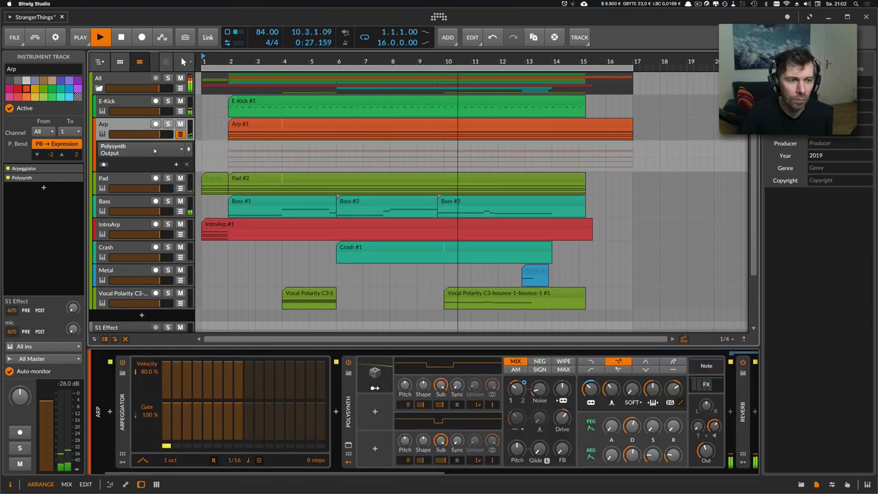
click(155, 151)
click(134, 166)
click(141, 149)
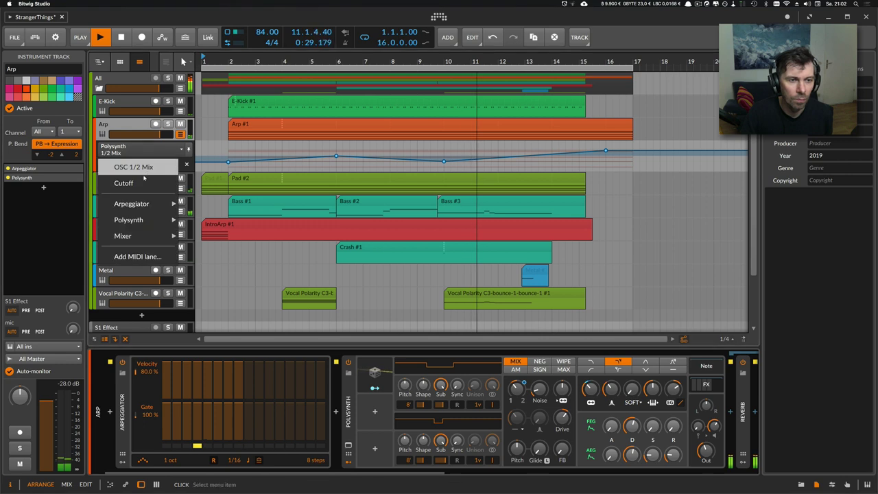
click(125, 183)
click(105, 165)
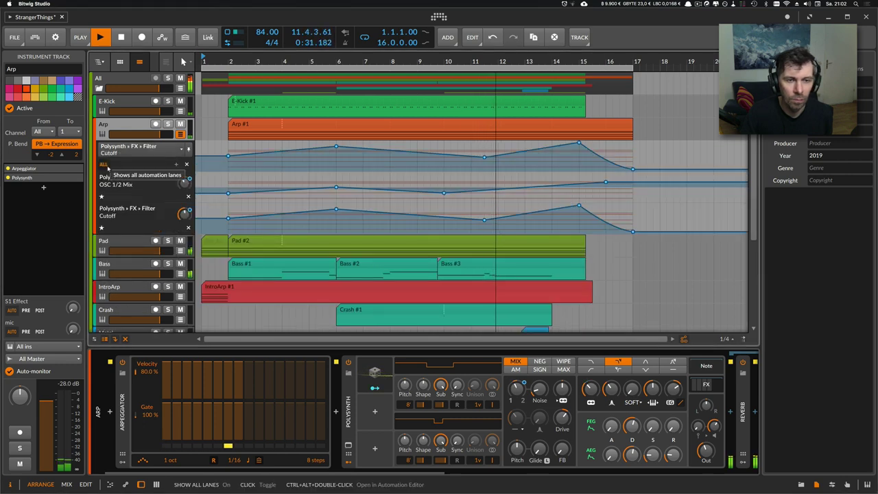
click(104, 165)
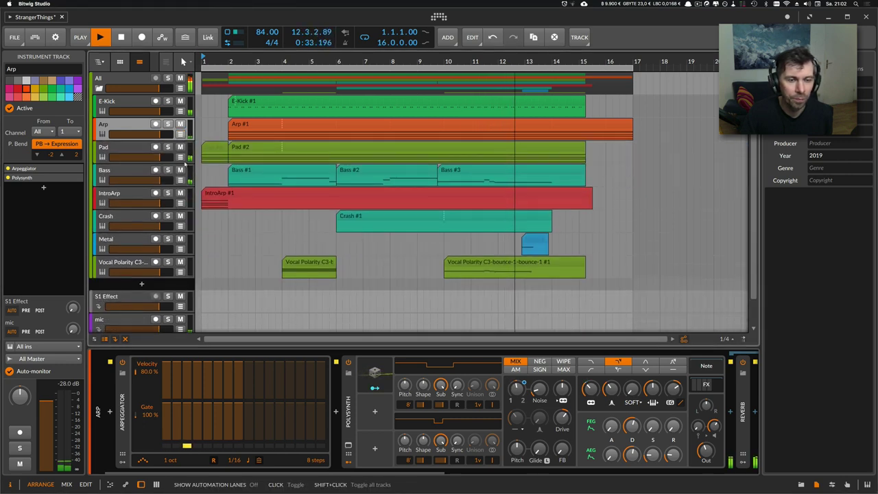
Step: Show all Bass automation lanes, stop playback and collapse the Filter Frequency lane
click(145, 181)
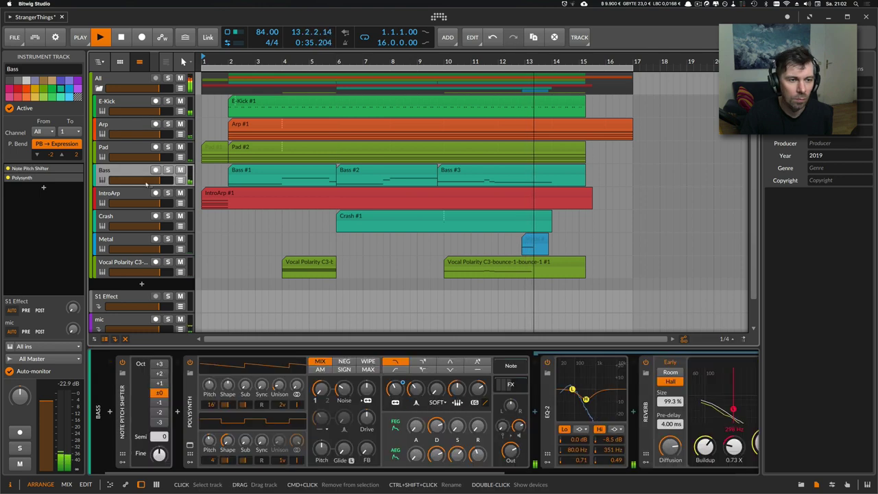
click(180, 180)
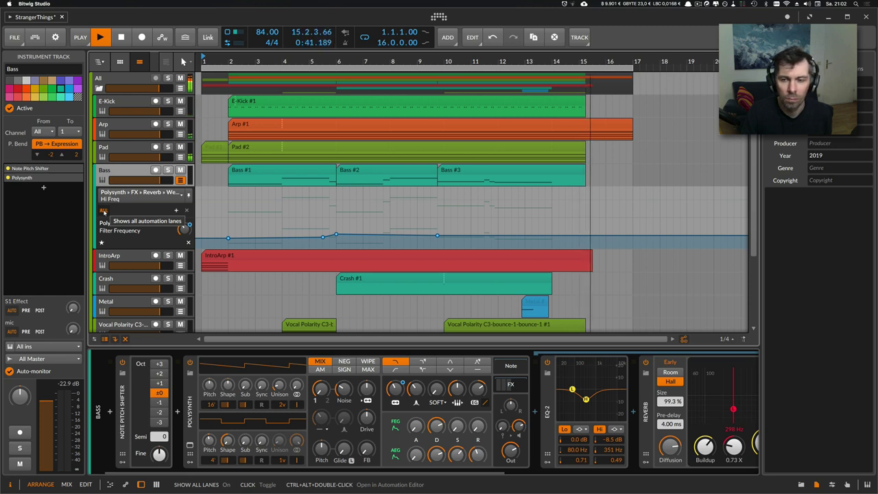
key(space)
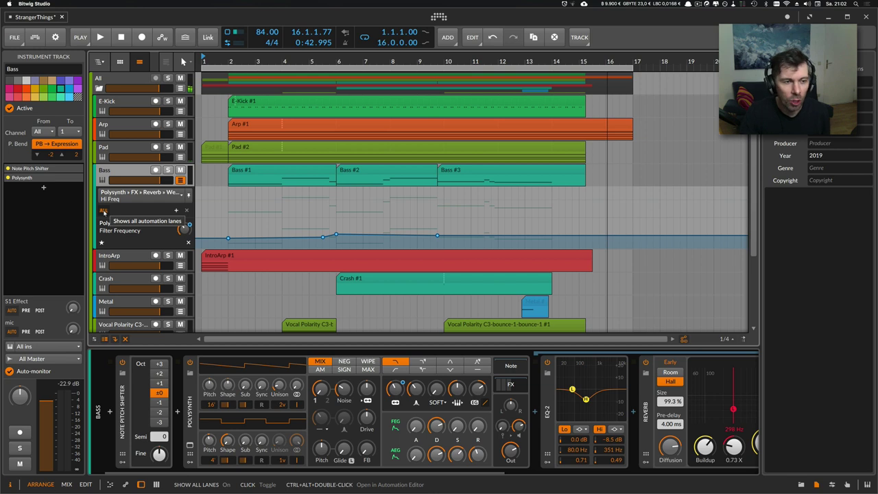
click(103, 210)
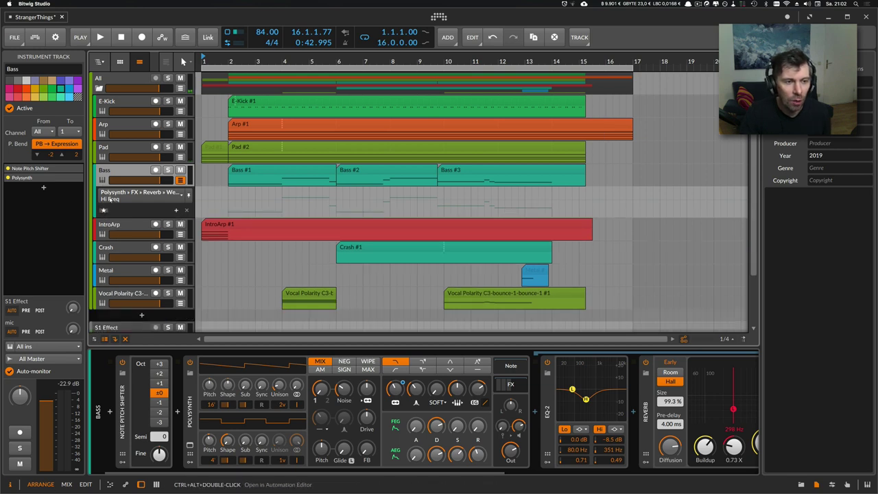
Step: Add IntroArp Polysynth Gain and Output lanes and the Crash Polysynth Output lane
click(107, 151)
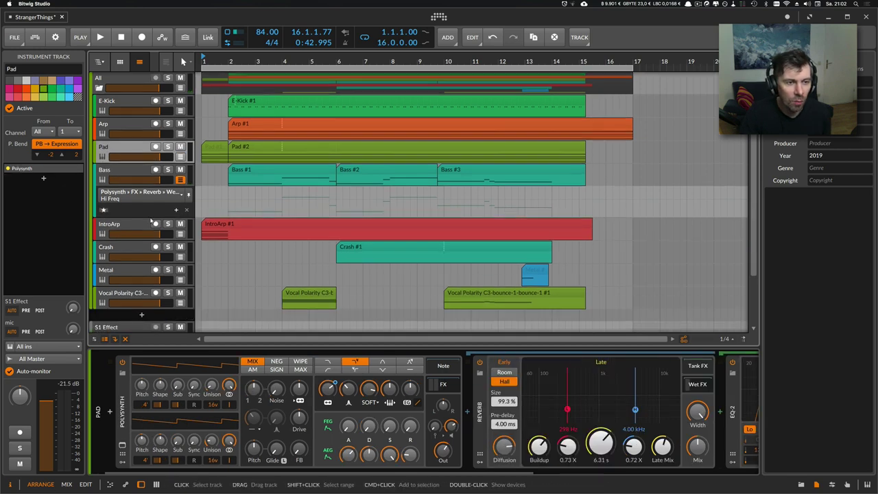
scroll(175, 173, down, 2)
click(179, 177)
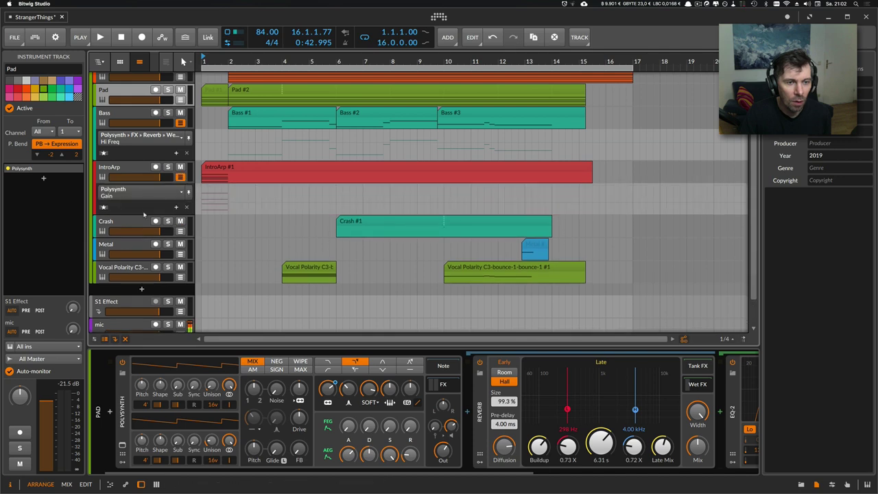
click(103, 206)
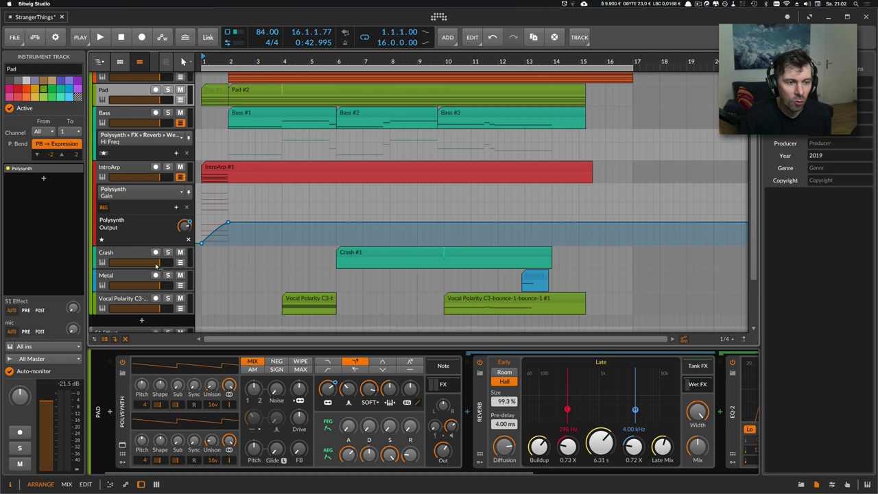
click(180, 263)
scroll(137, 233, down, 3)
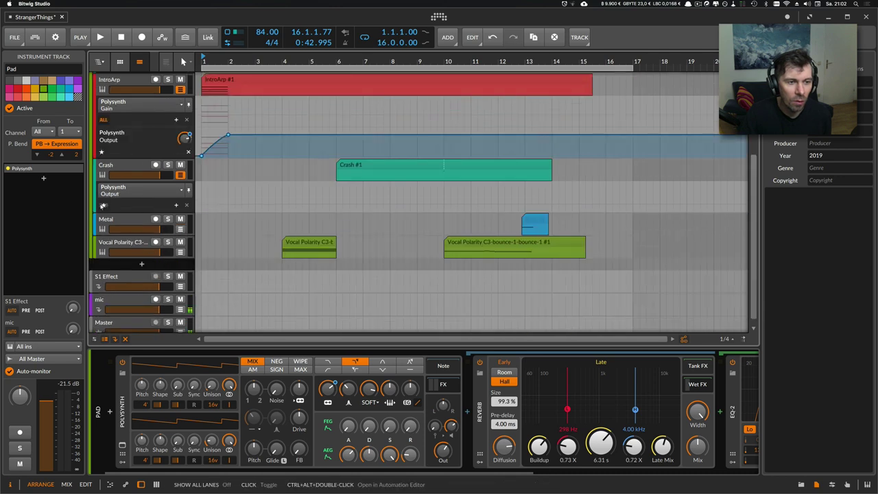
Step: Show all automation lanes for the Vocal Polarity track, including Sampler Gain
click(107, 224)
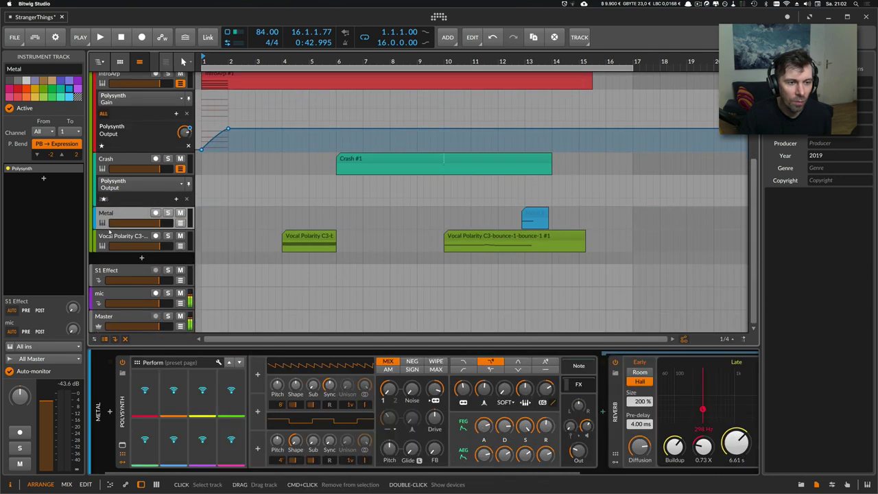
click(109, 237)
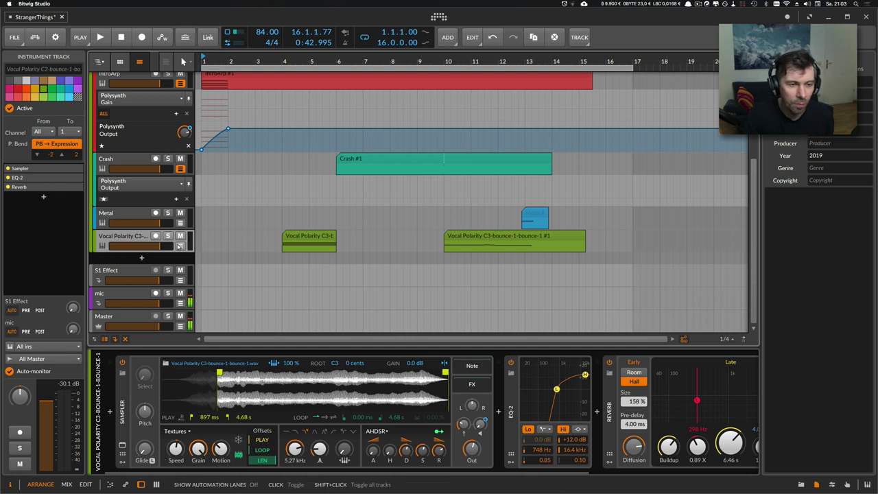
click(180, 245)
click(105, 277)
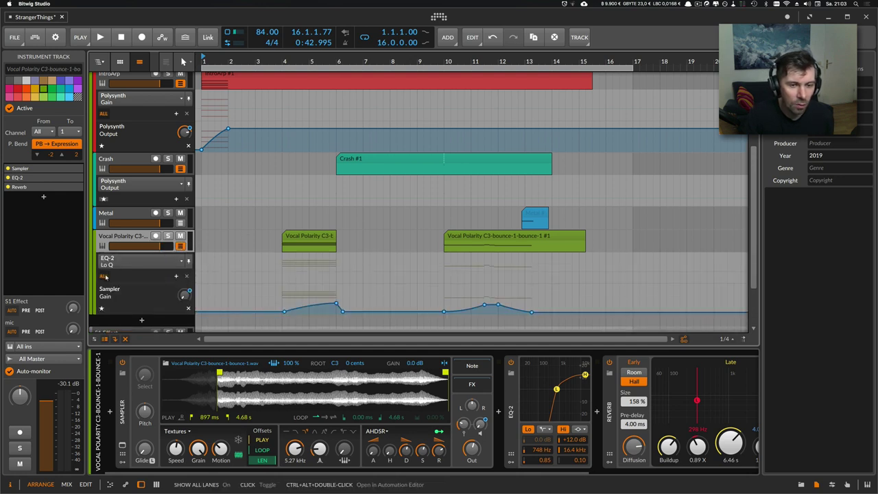
scroll(163, 165, up, 5)
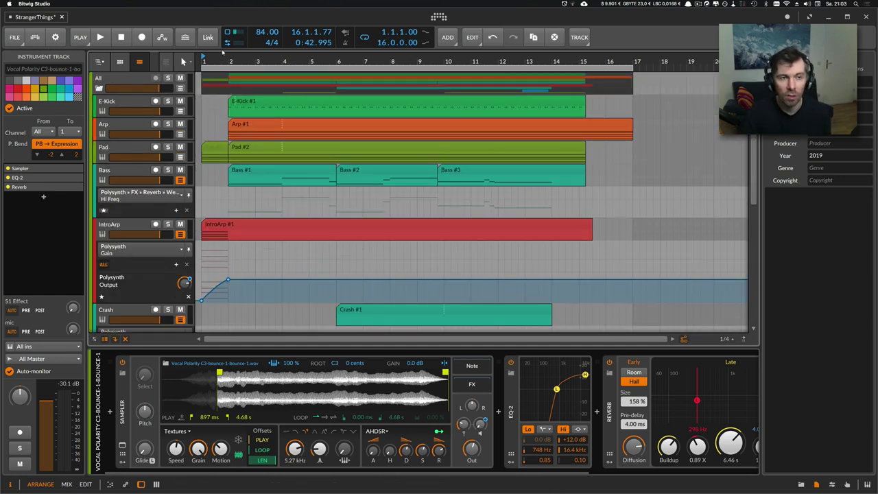
Step: Zoom the timeline slightly and show E-Kick's kick, EQ, reverb and filter devices
drag(222, 54, 259, 58)
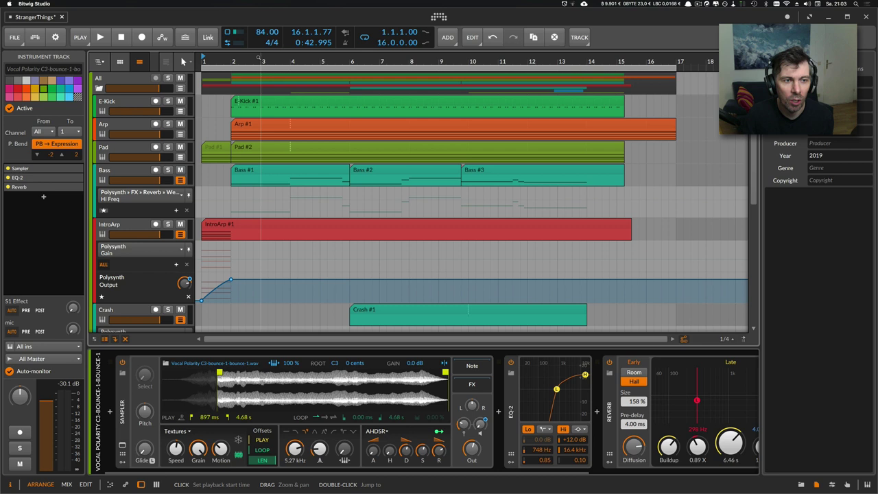
click(130, 102)
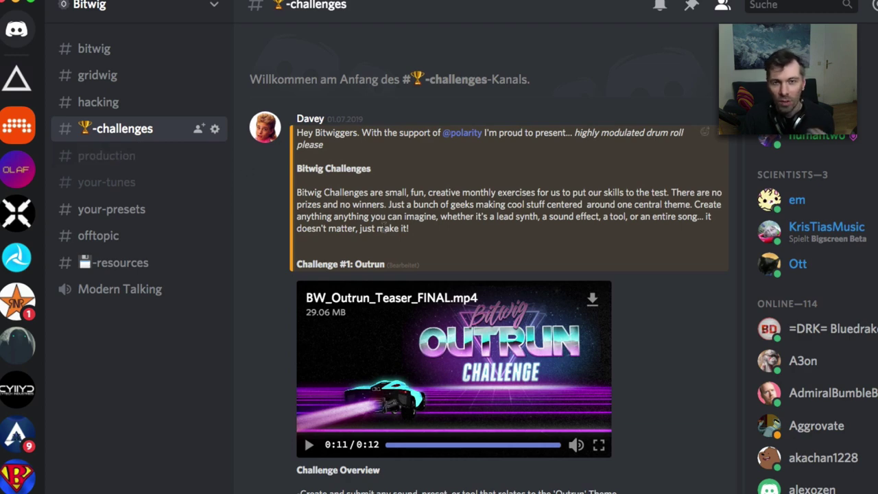
Step: Scroll the challenges channel down to polarity's Outrun arp WAVs and back to the announcement
scroll(475, 322, down, 5)
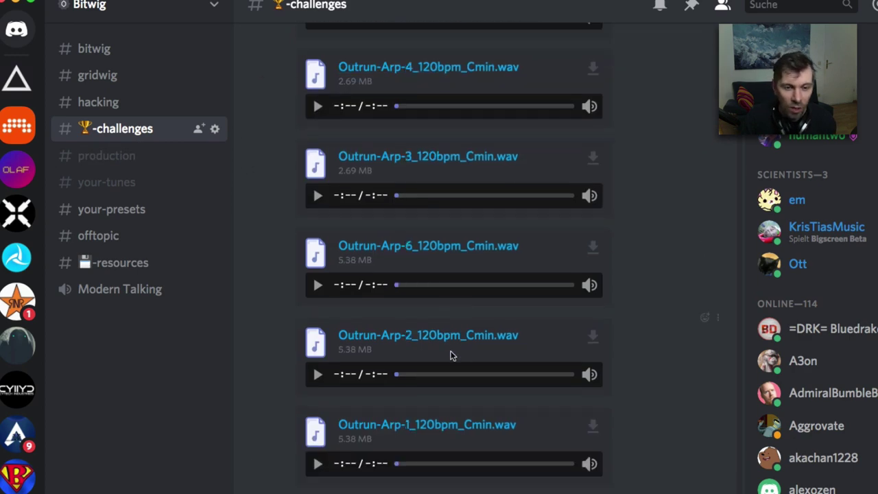
scroll(448, 353, up, 5)
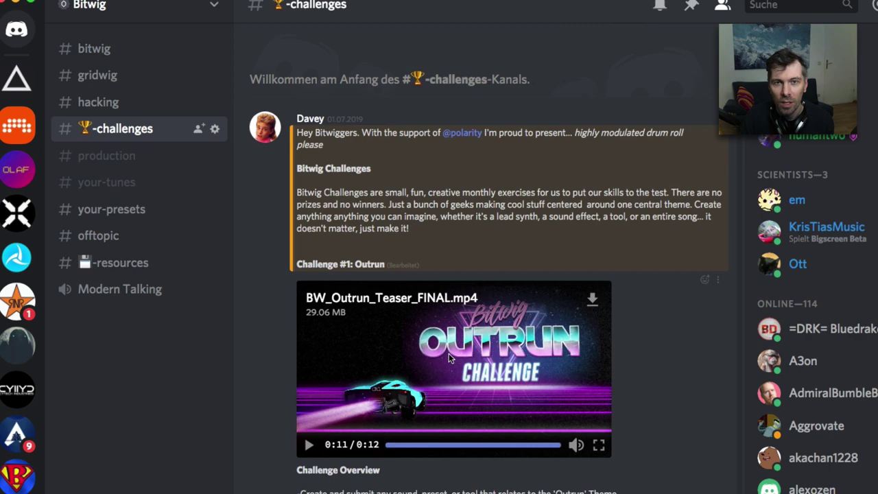
scroll(449, 353, down, 4)
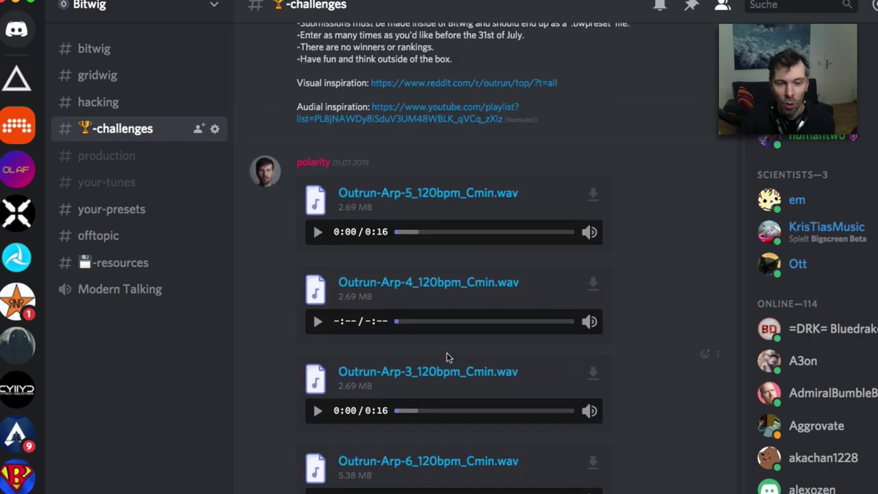
scroll(446, 353, up, 5)
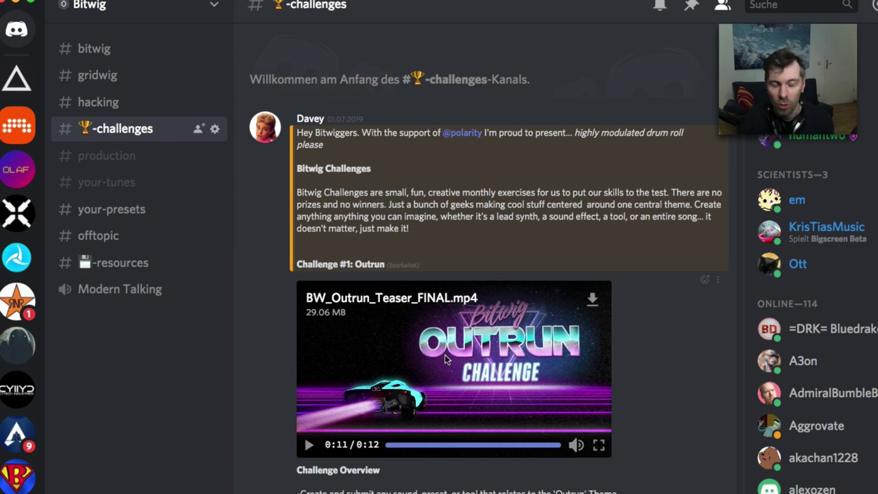